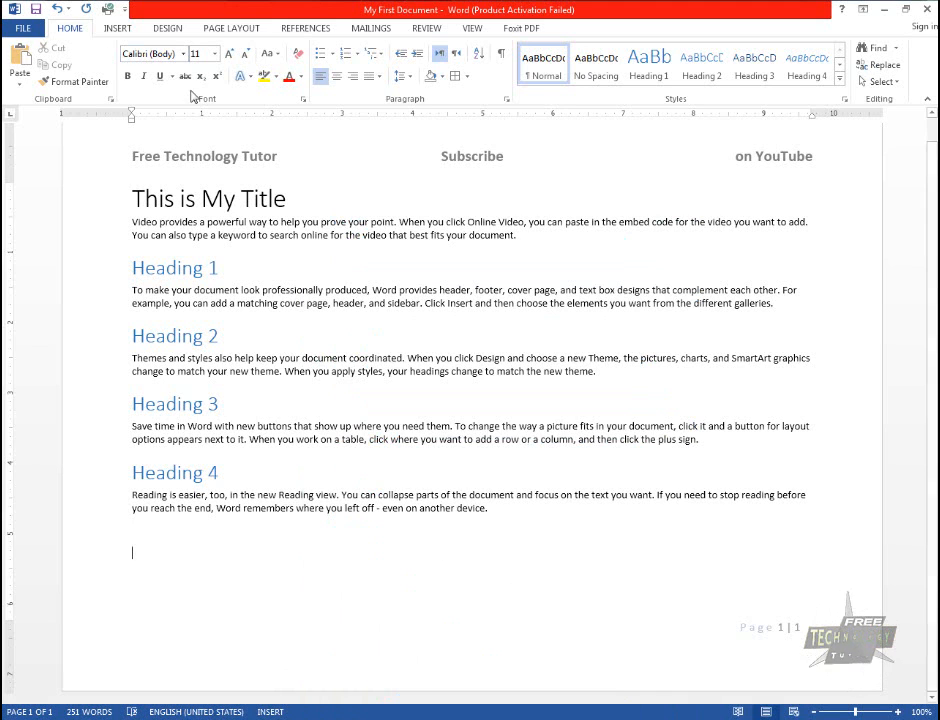
Insert the Lighthouse picture from the Sample Pictures folder at the end of the document.
left_click(116, 28)
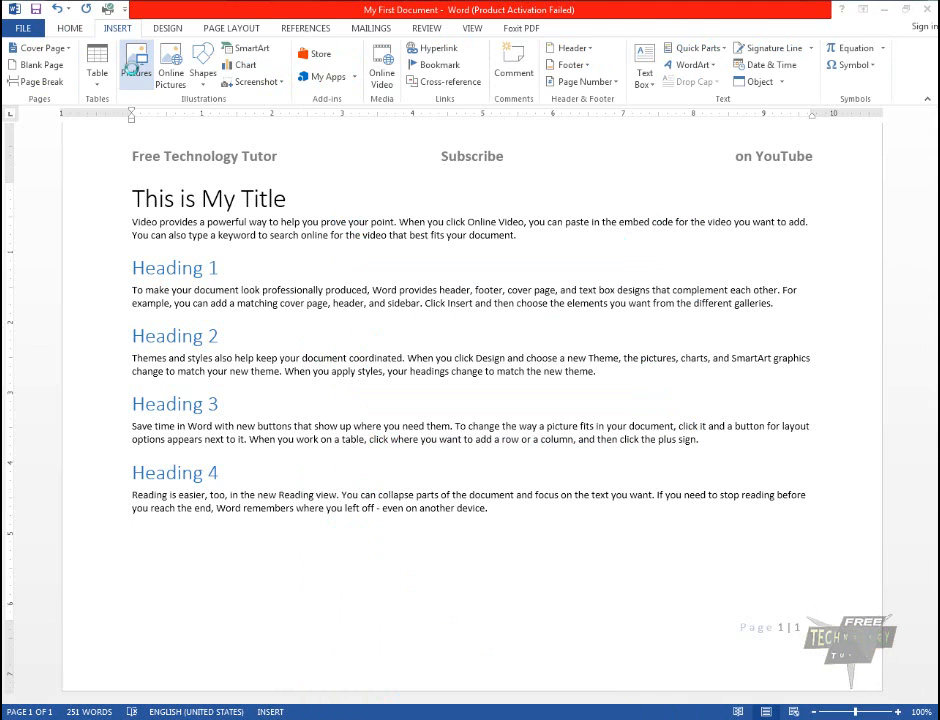
left_click(131, 65)
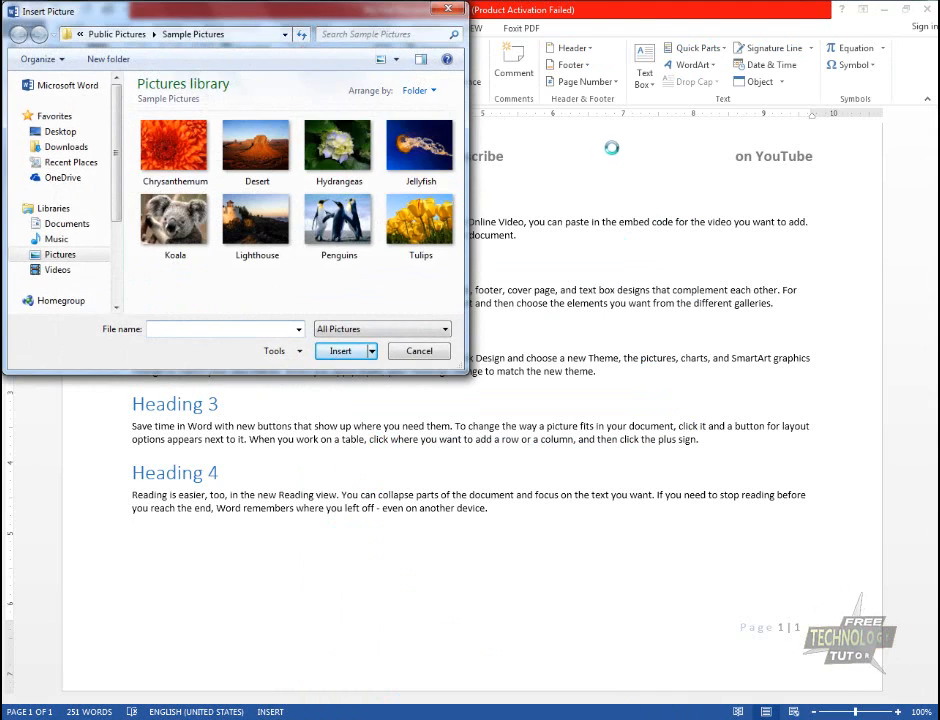
double_click(243, 228)
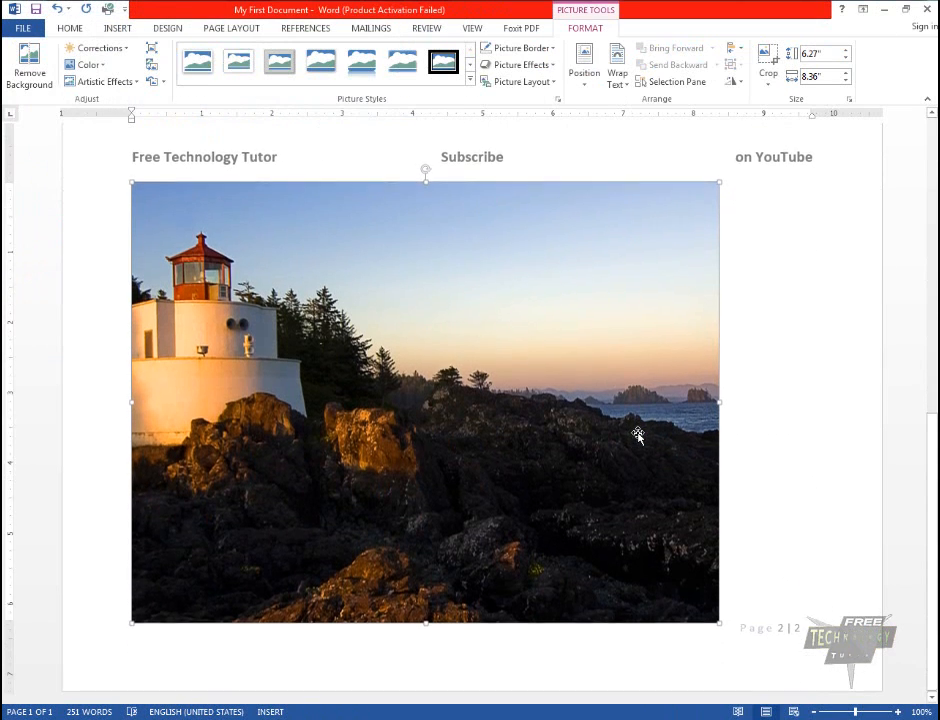
Shrink the lighthouse picture proportionally to about 3.4" wide by 2.55" high.
scroll(641, 435, "up", 3)
scroll(642, 435, "down", 3)
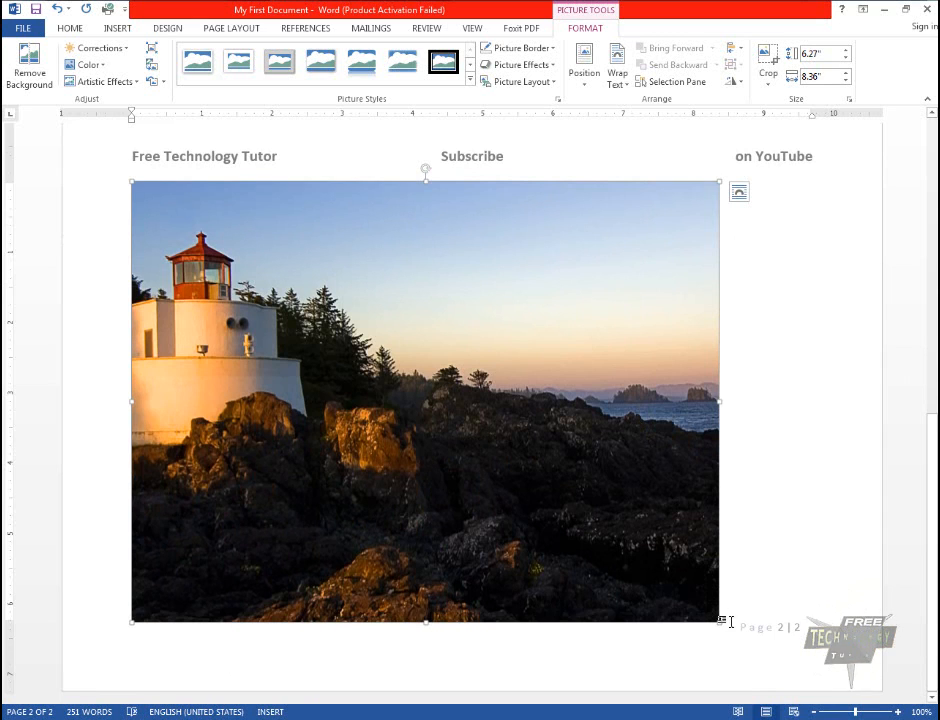
left_click_drag(721, 623, 323, 196)
left_click_drag(323, 325, 338, 335)
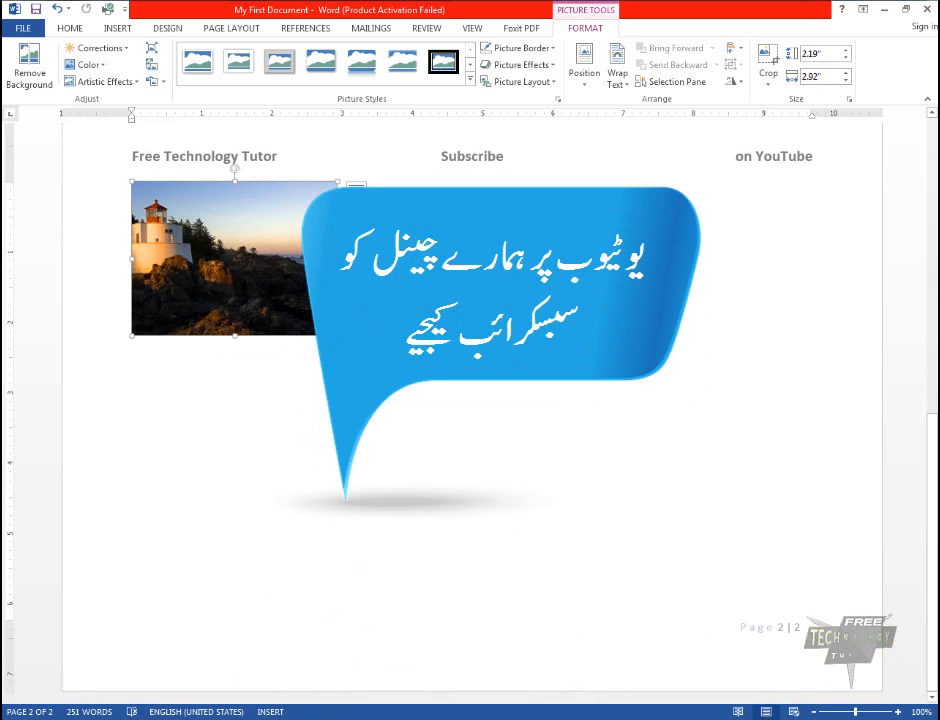
left_click_drag(338, 335, 370, 359)
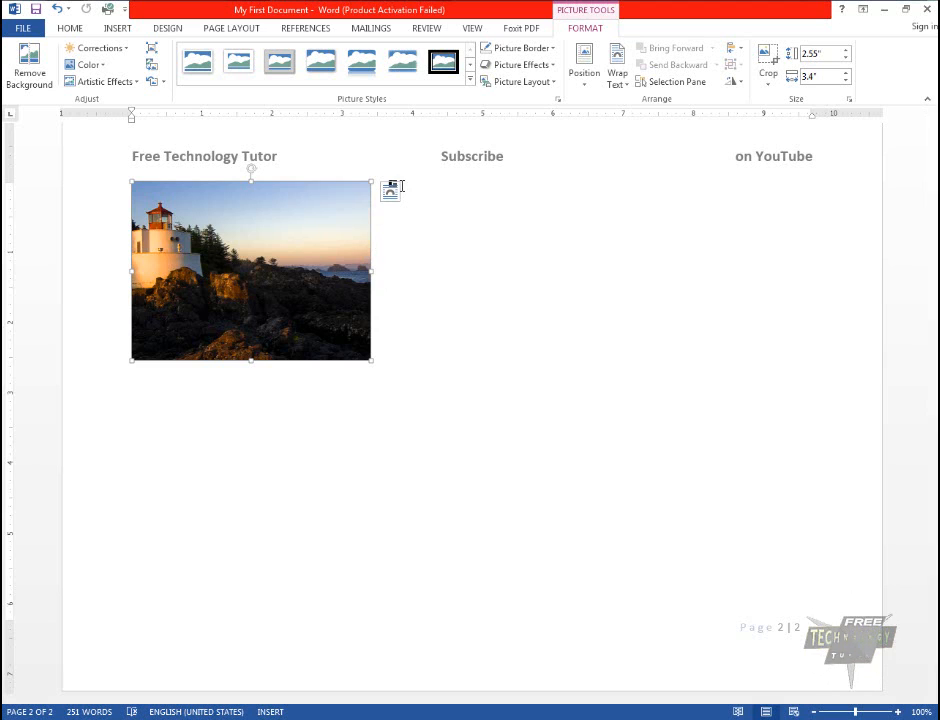
left_click(420, 268)
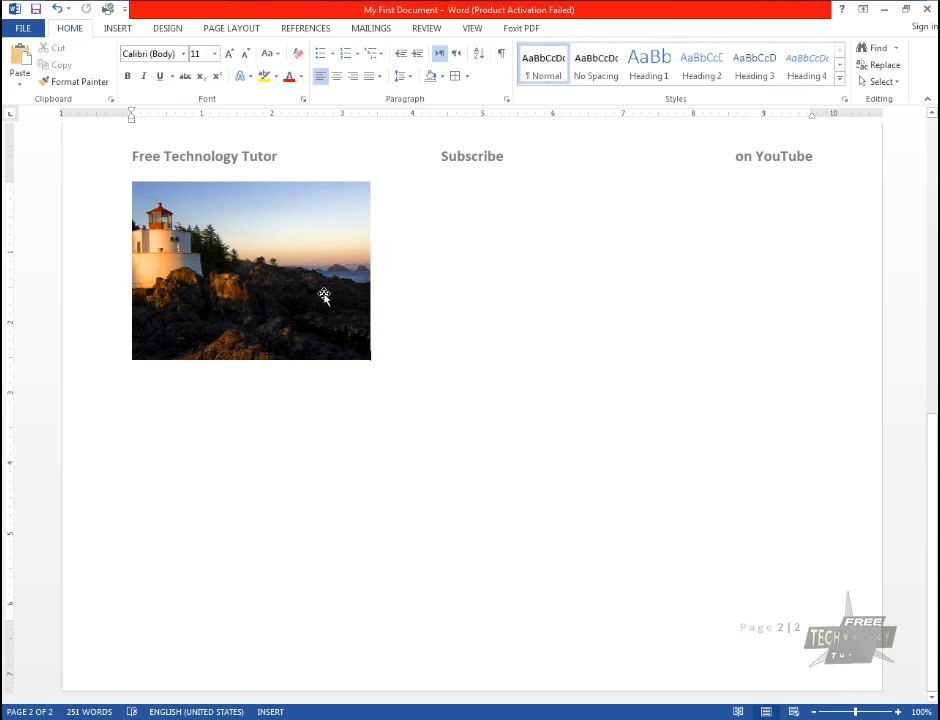
Select the lighthouse picture and view its sharpening, brightness and contrast presets.
left_click(283, 304)
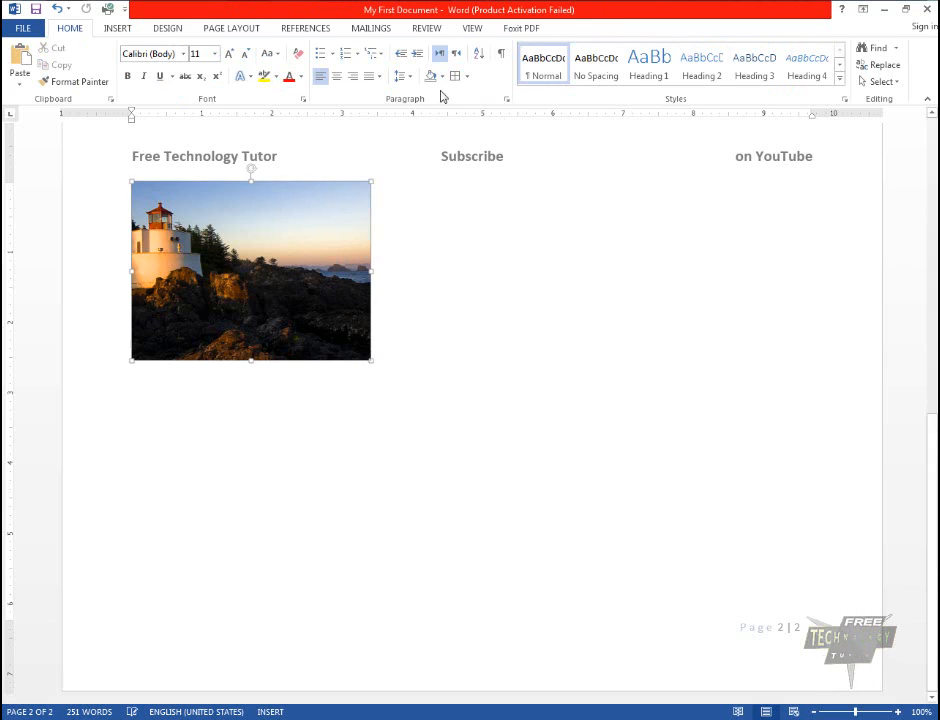
left_click(585, 30)
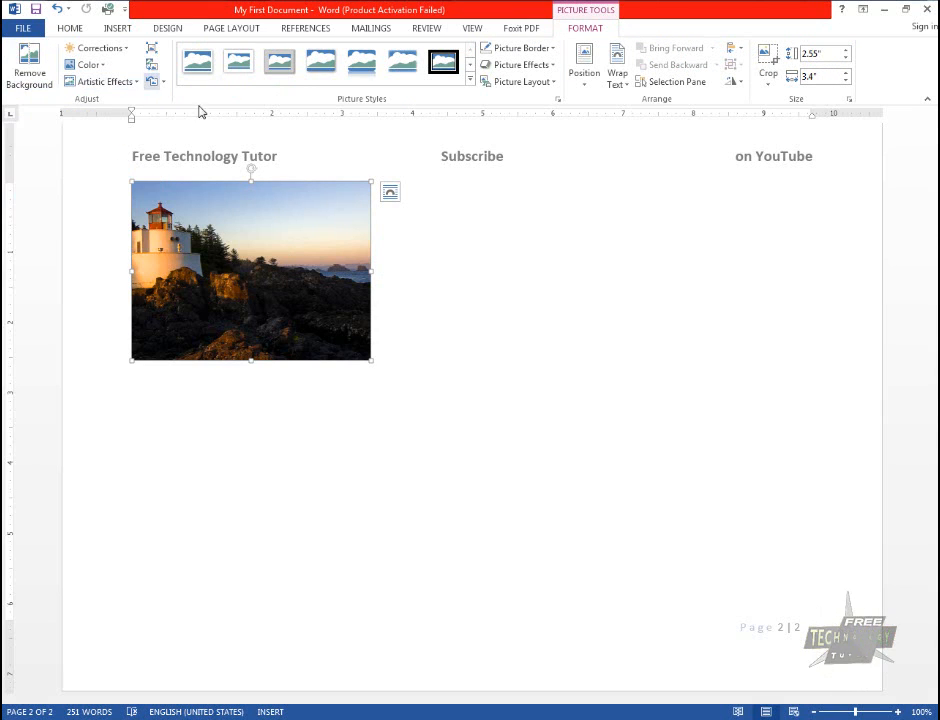
left_click(100, 48)
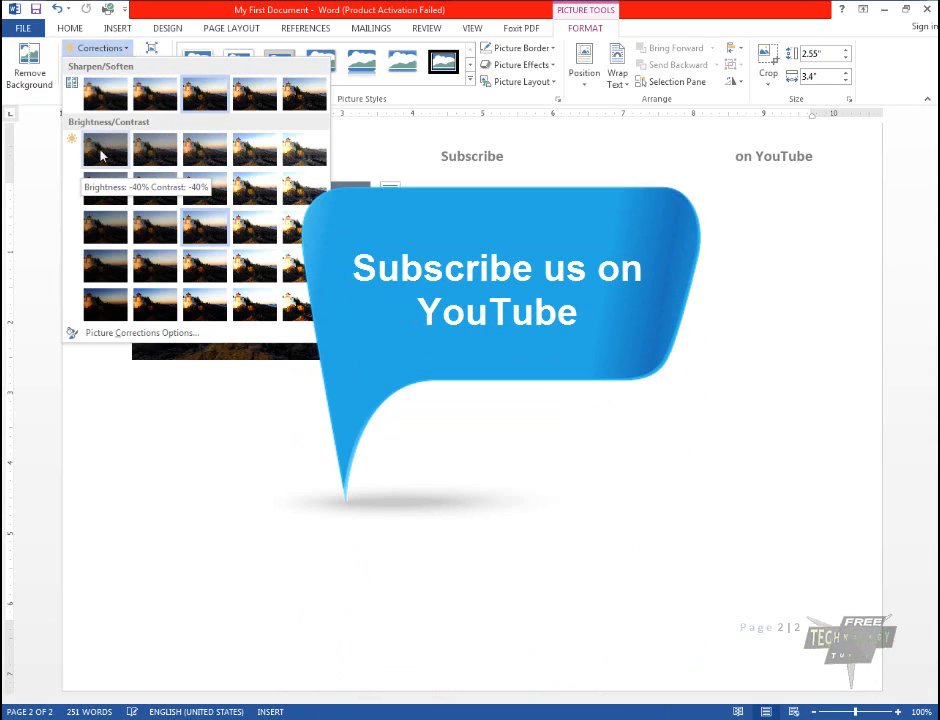
left_click(434, 387)
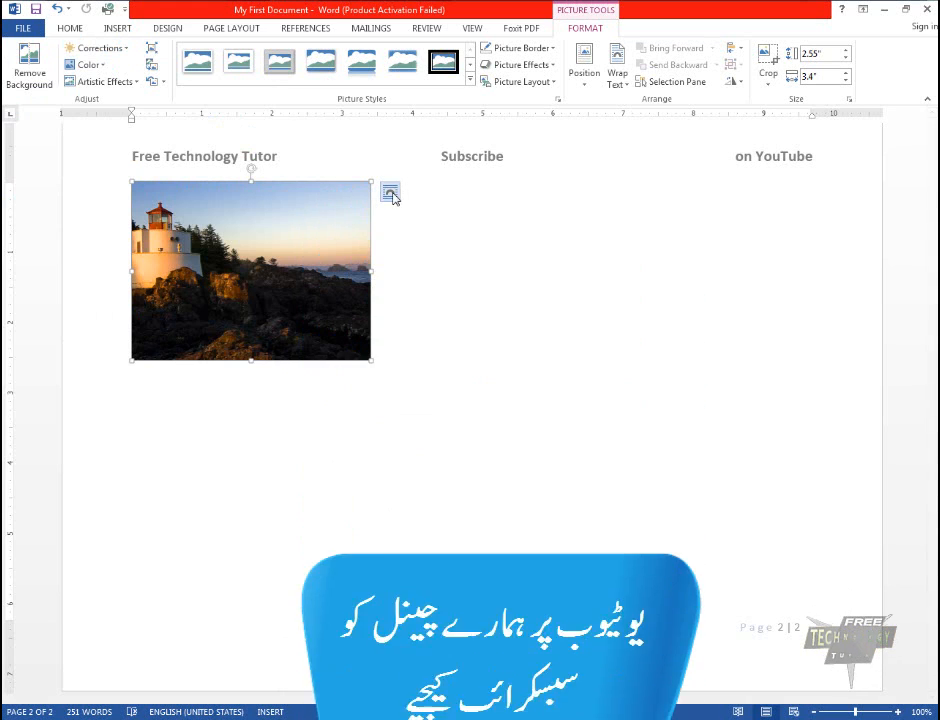
Set the lighthouse picture's text wrapping to Tight and move it to the page's lower-right corner beside the Heading 4 text.
left_click_drag(338, 250, 755, 266)
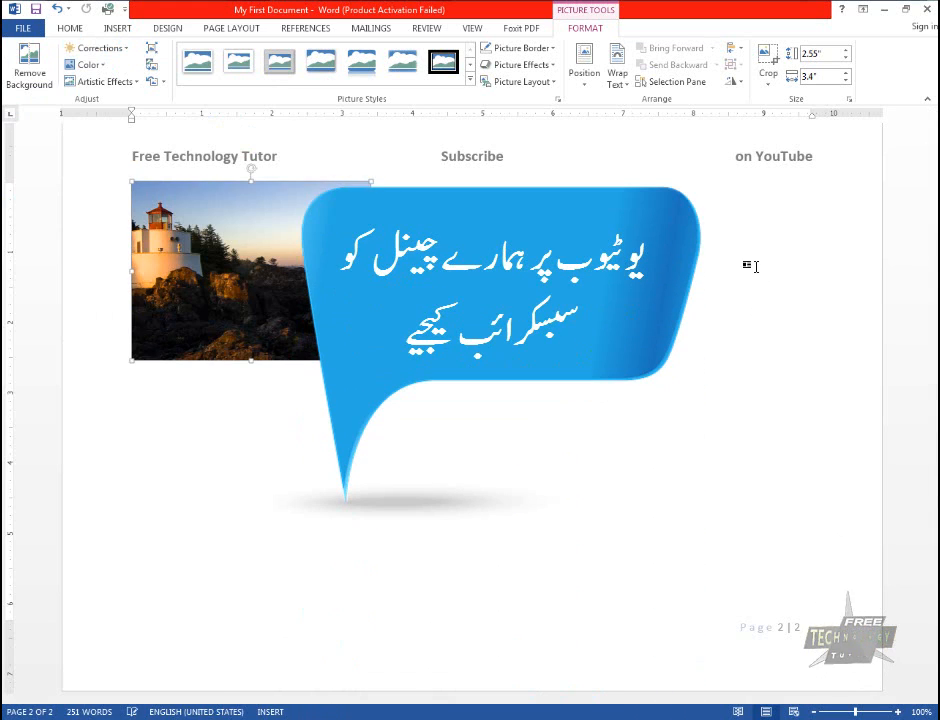
left_click_drag(264, 248, 783, 222)
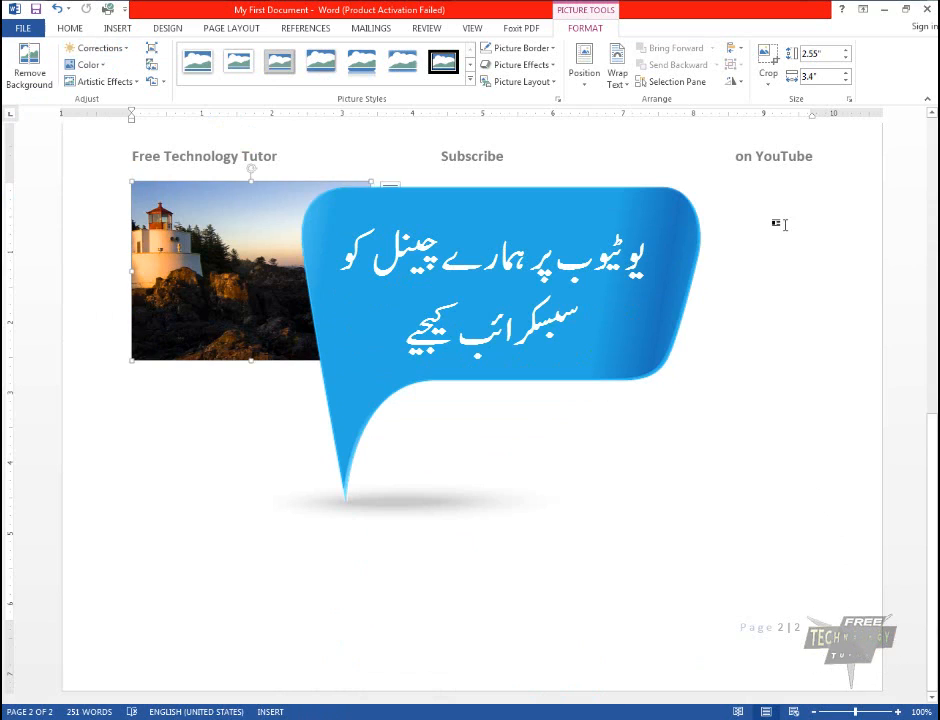
left_click(394, 194)
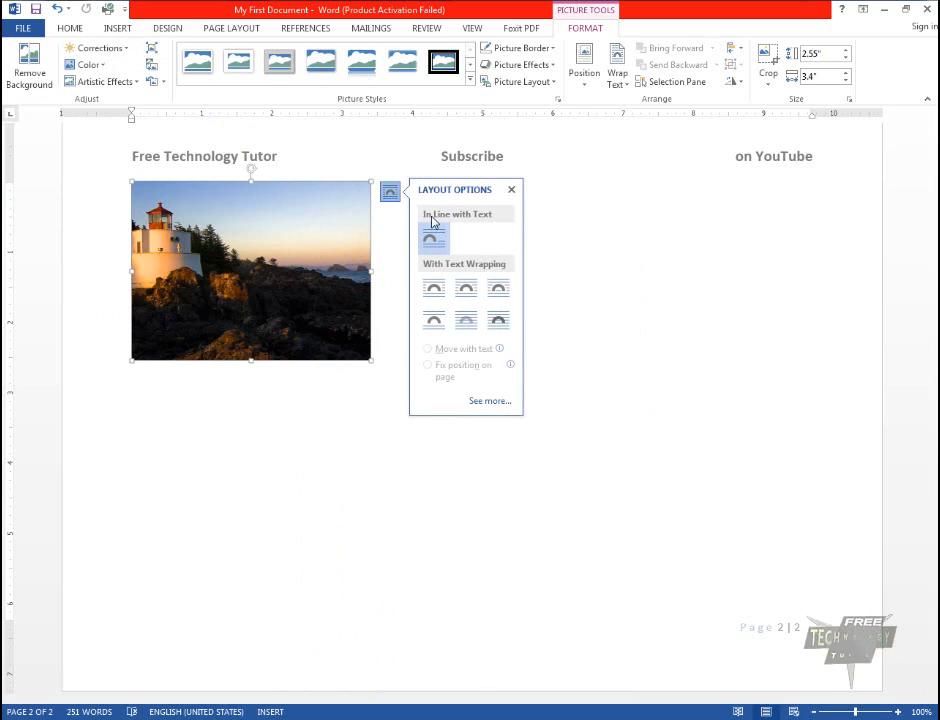
left_click(466, 292)
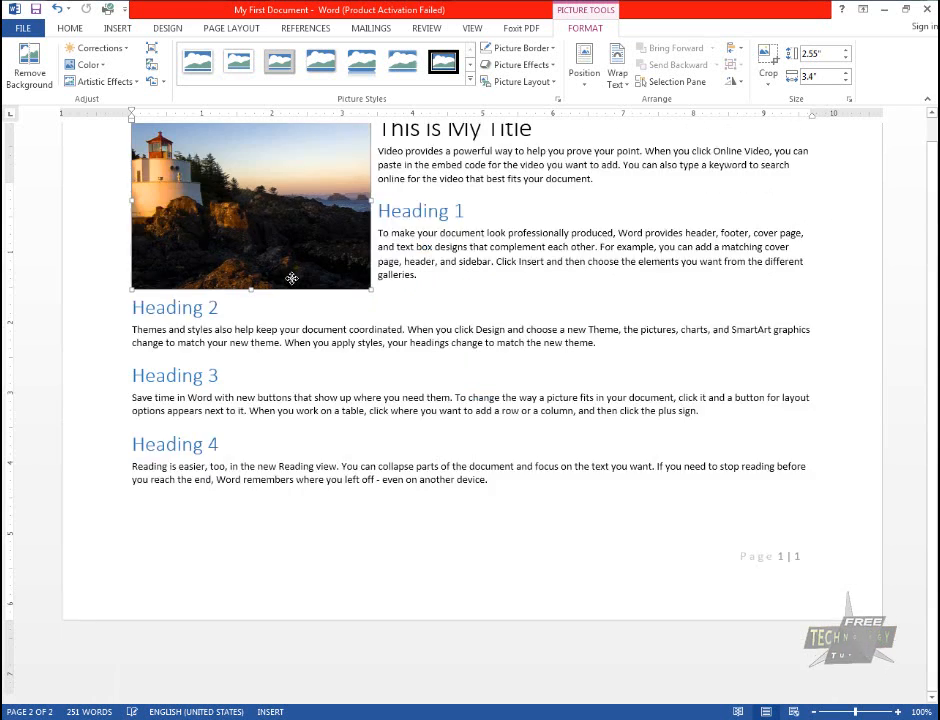
left_click_drag(606, 320, 752, 606)
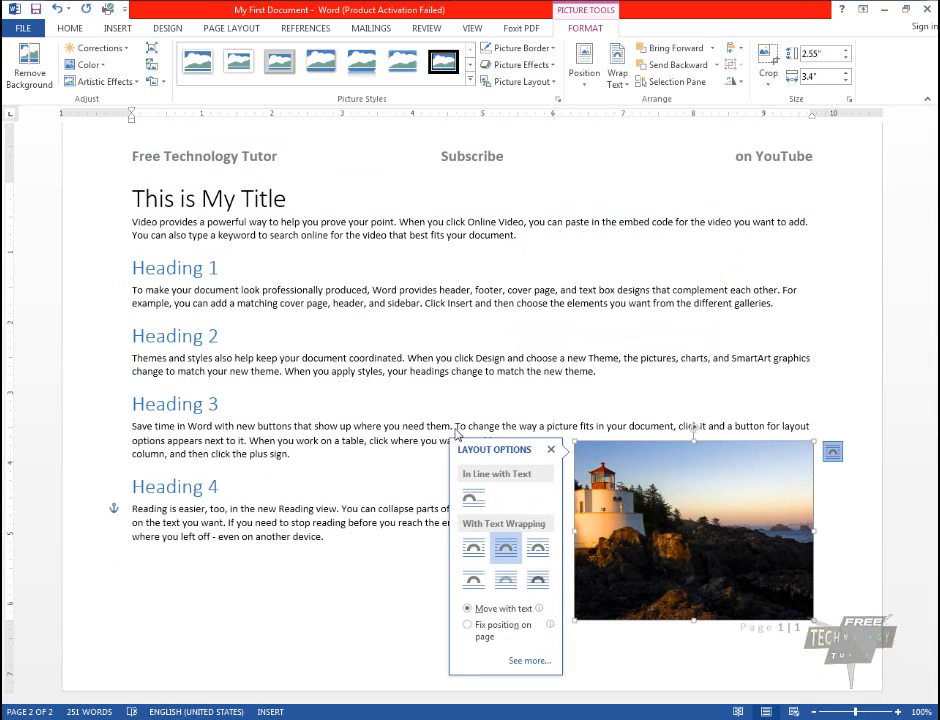
Apply the strongest sharpening correction preset to the lighthouse picture.
left_click(100, 48)
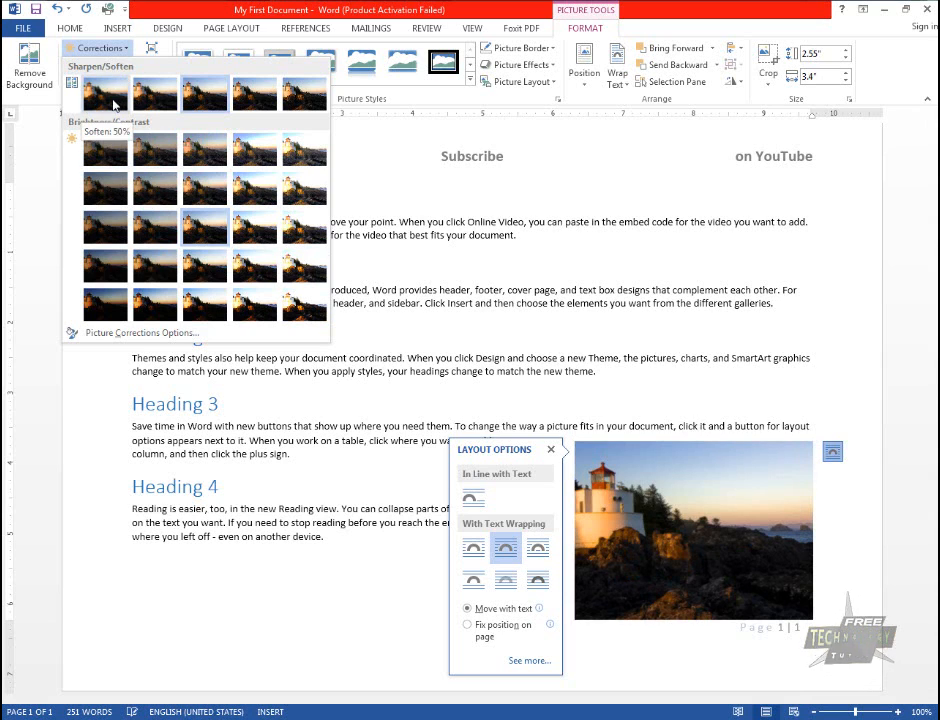
left_click(299, 90)
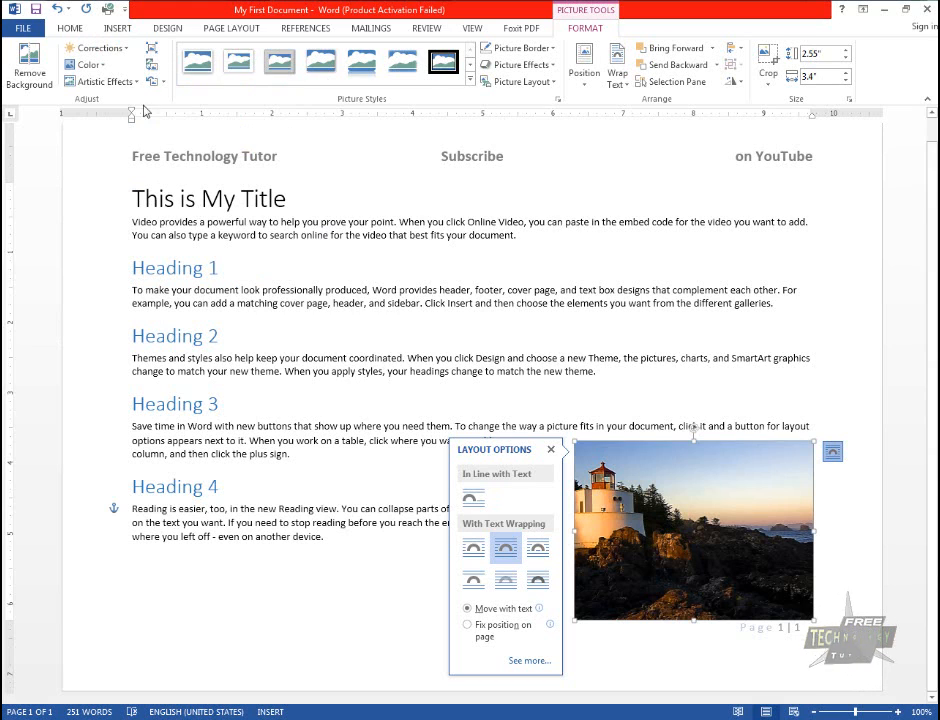
Examine the color saturation, color tone, recolor and artistic effect presets available for the lighthouse picture.
left_click(84, 64)
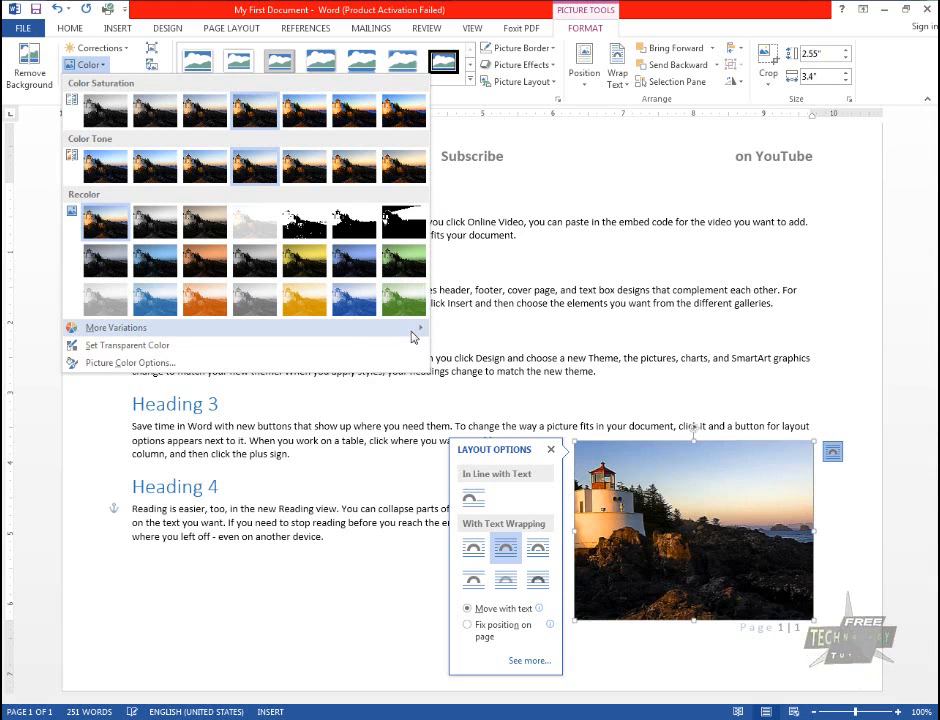
mouse_move(413, 337)
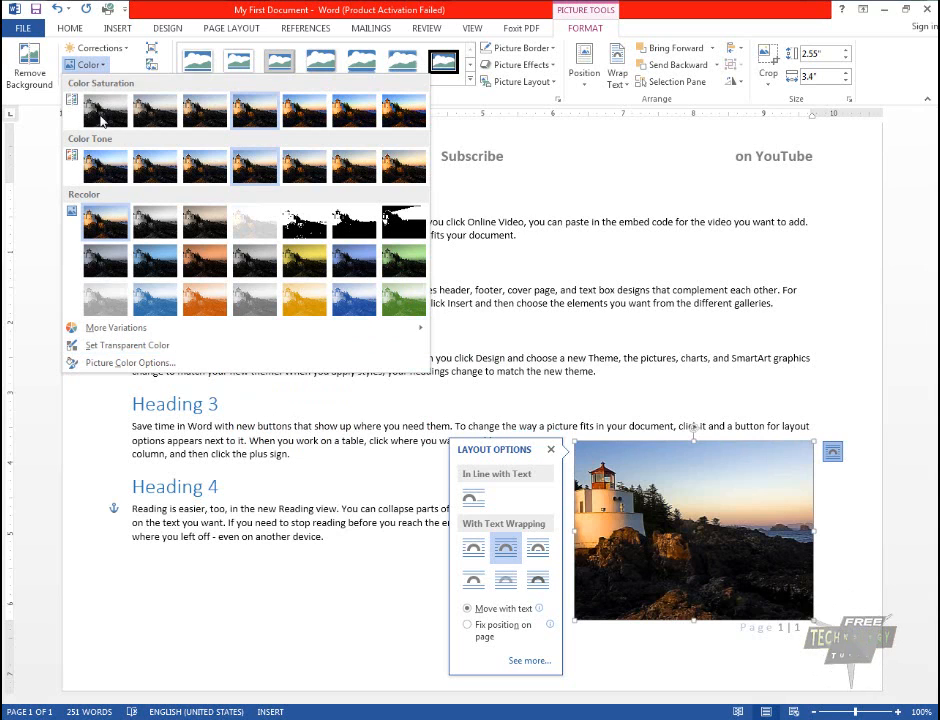
left_click(125, 66)
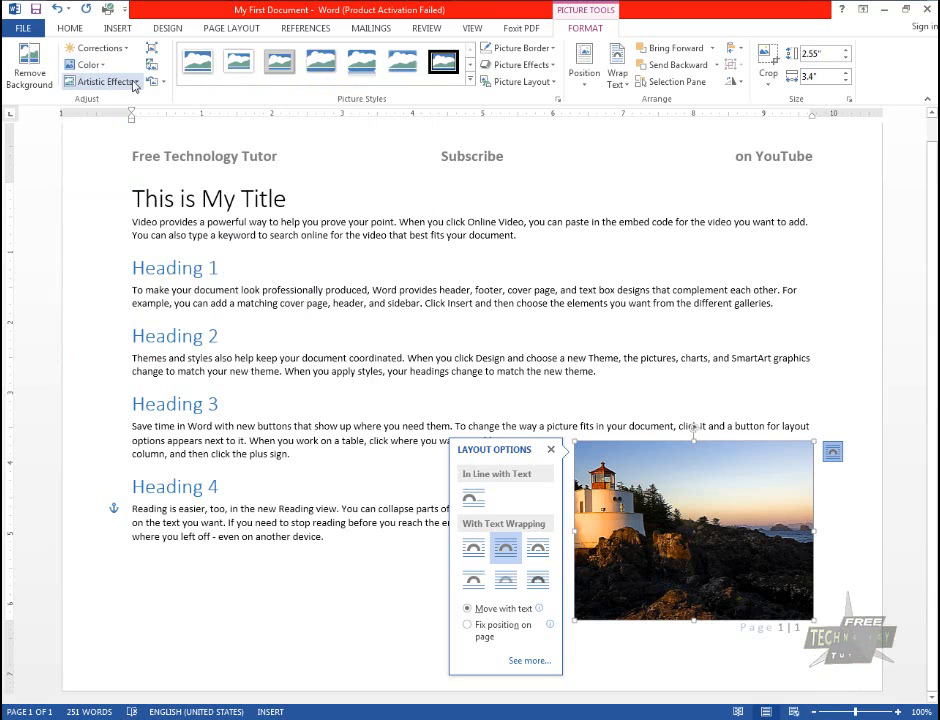
left_click(135, 84)
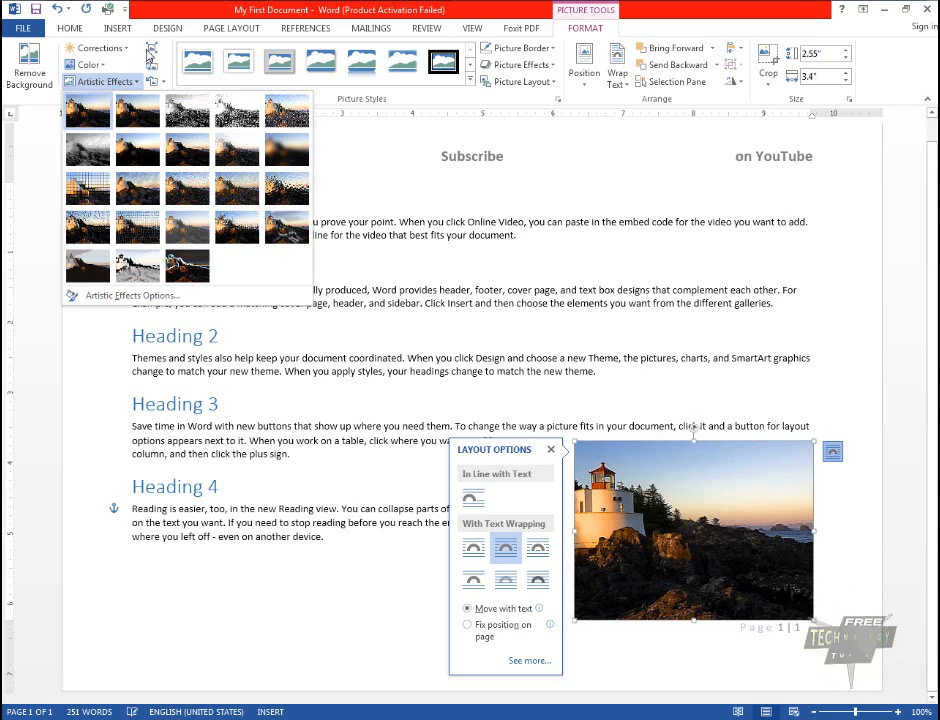
Compress only the lighthouse picture with the E-mail (96 ppi) target output, deleting its cropped areas.
left_click(153, 48)
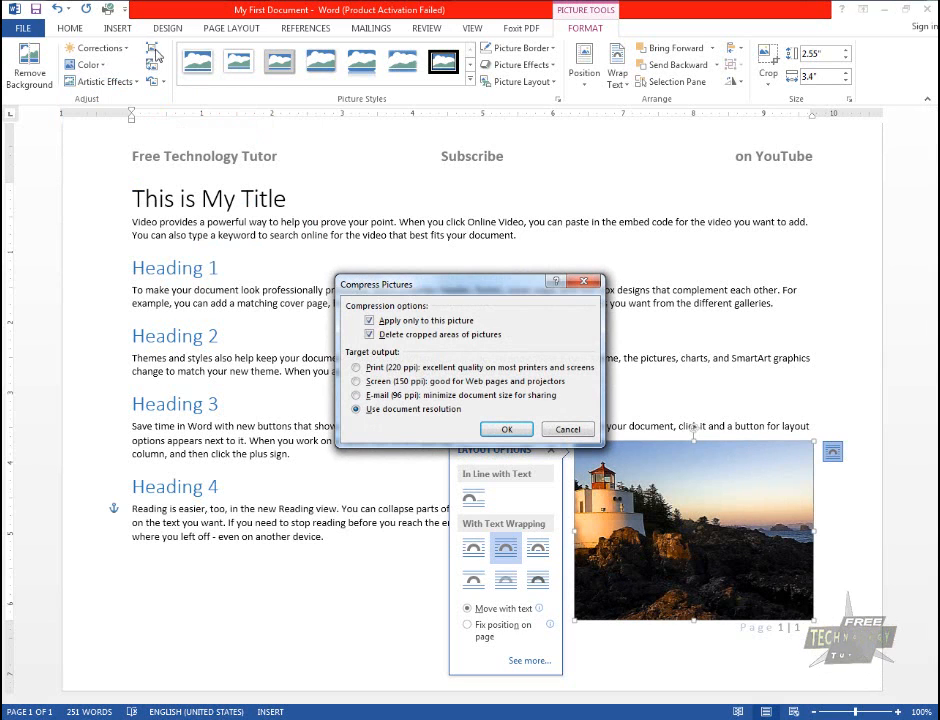
key("Escape")
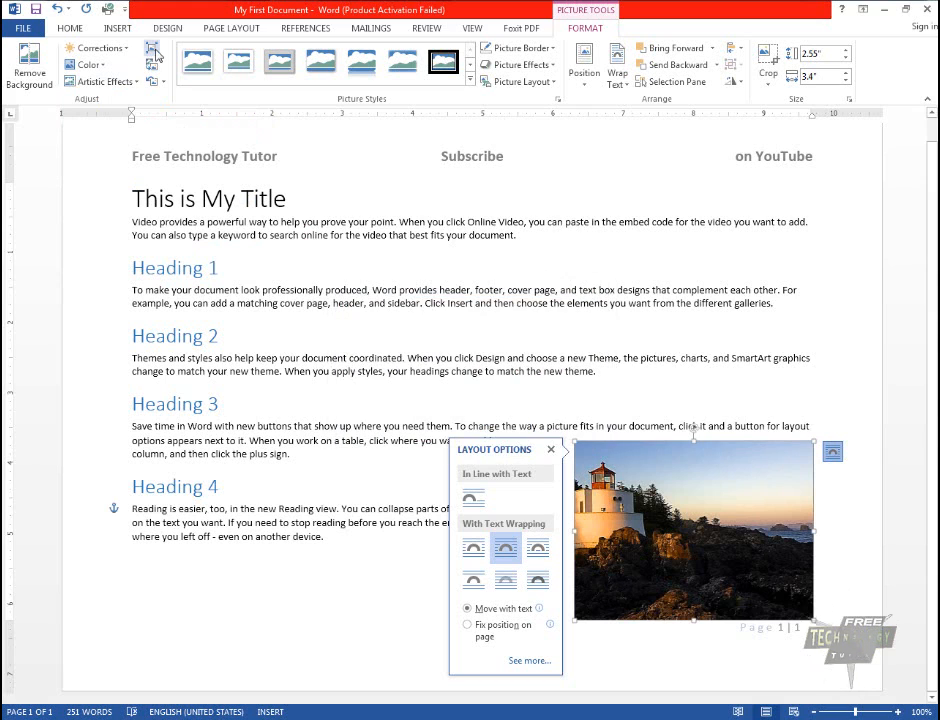
left_click(153, 50)
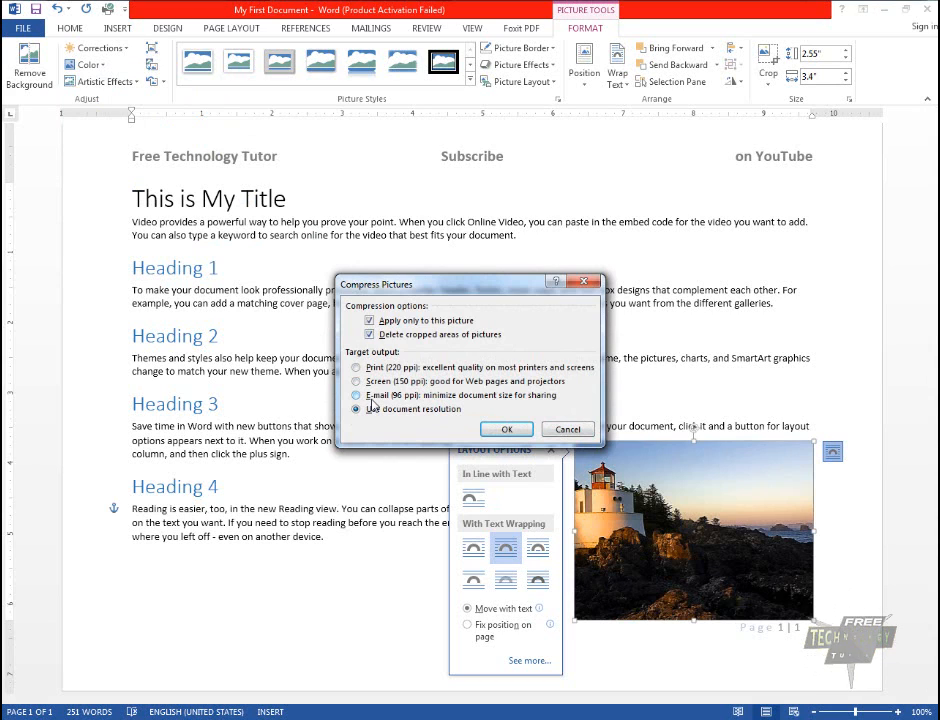
left_click(356, 395)
left_click(506, 429)
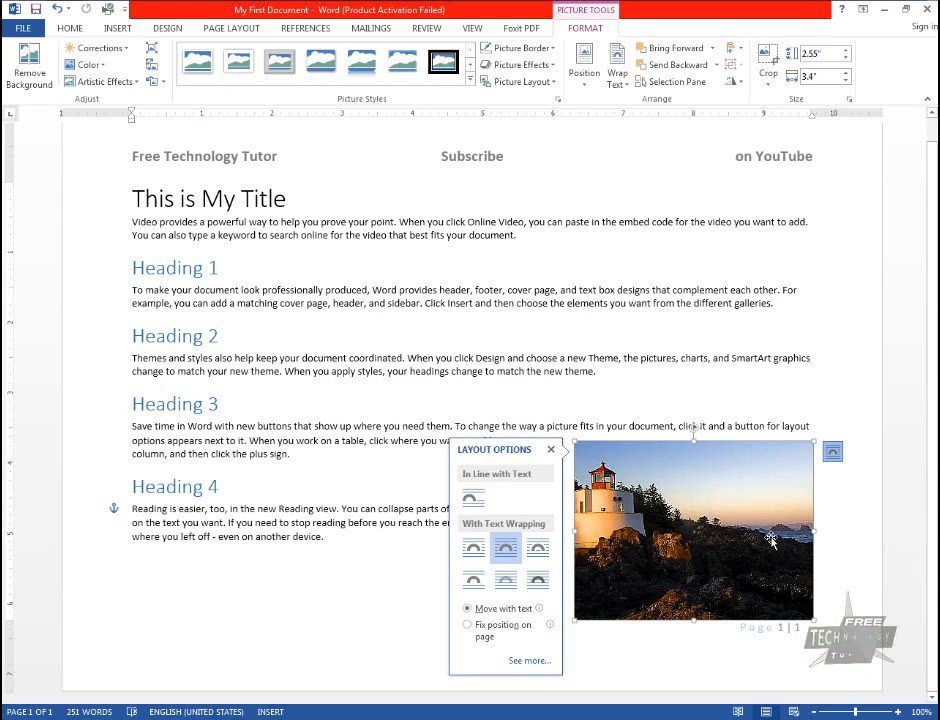
Compress the lighthouse picture again with the target output set to use the document resolution.
left_click(152, 48)
left_click(430, 409)
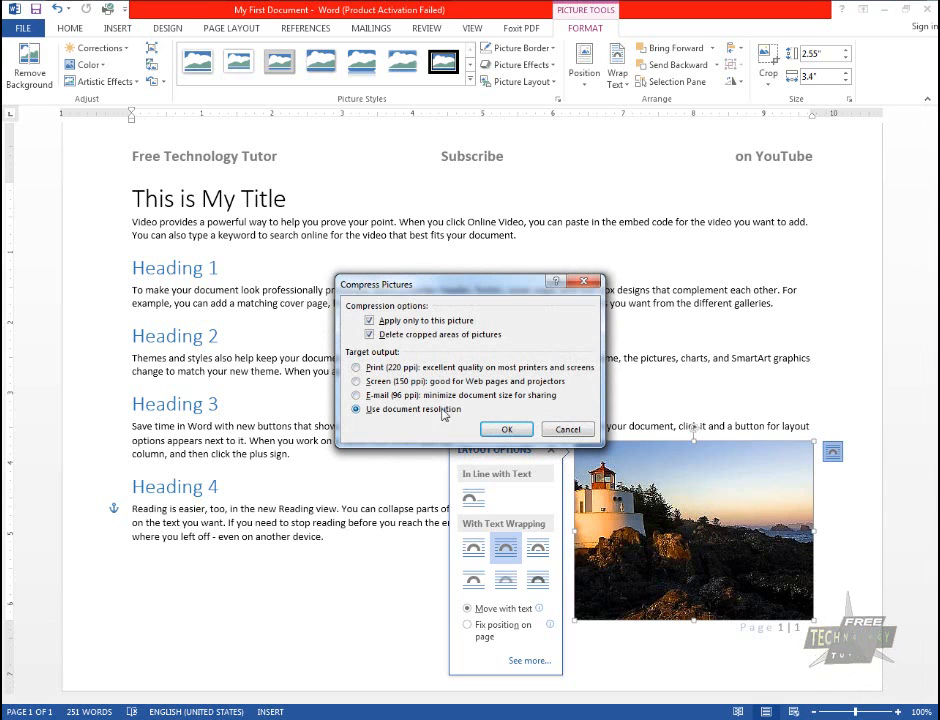
left_click(506, 429)
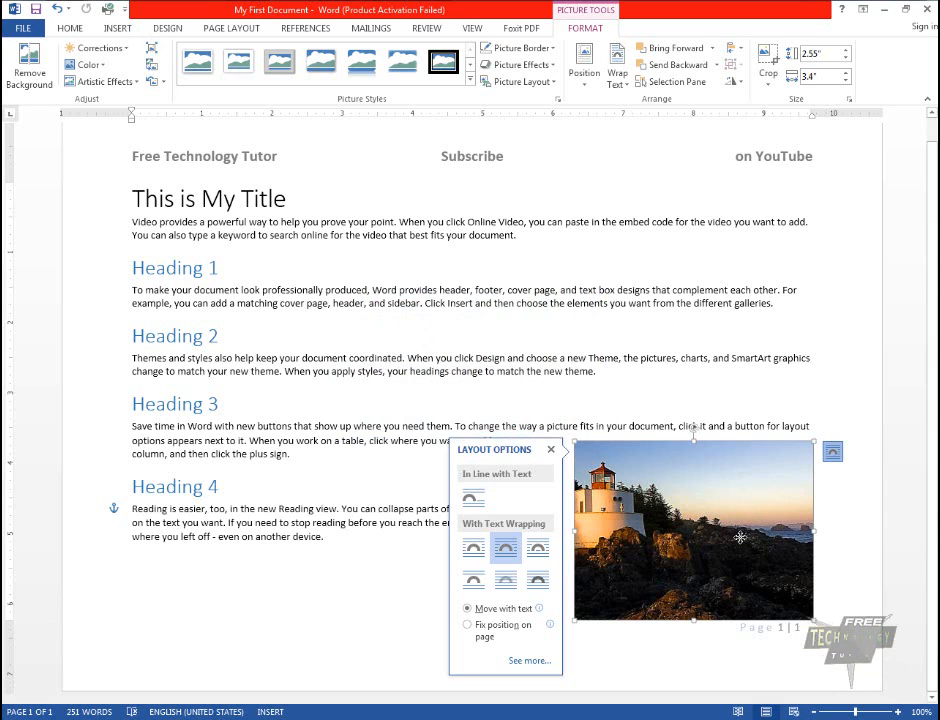
left_click(152, 48)
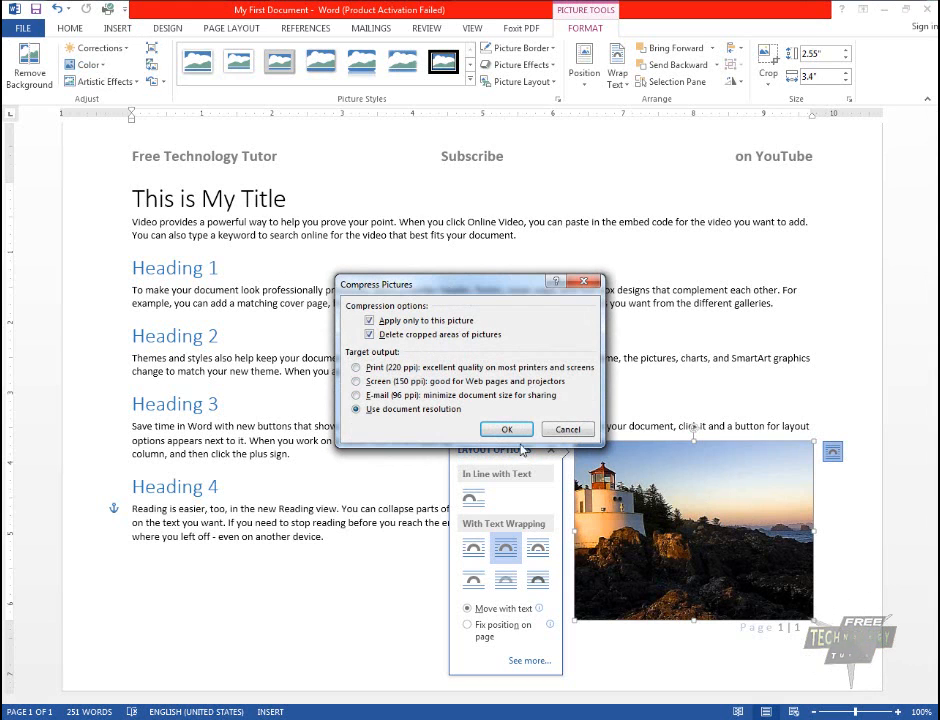
left_click(560, 432)
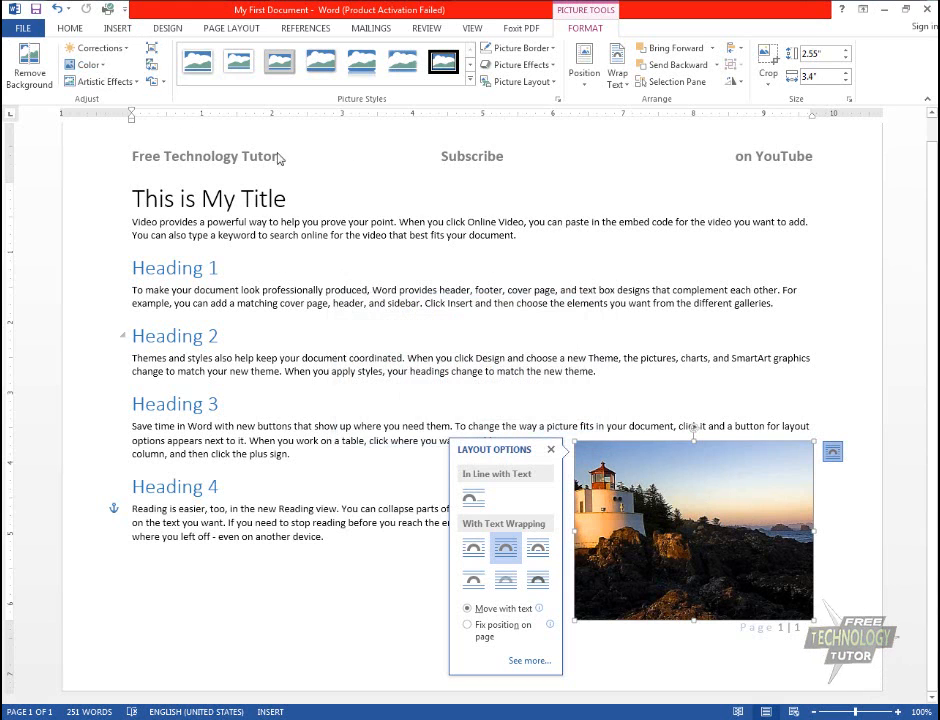
Try to replace the lighthouse picture with a different picture.
left_click(151, 65)
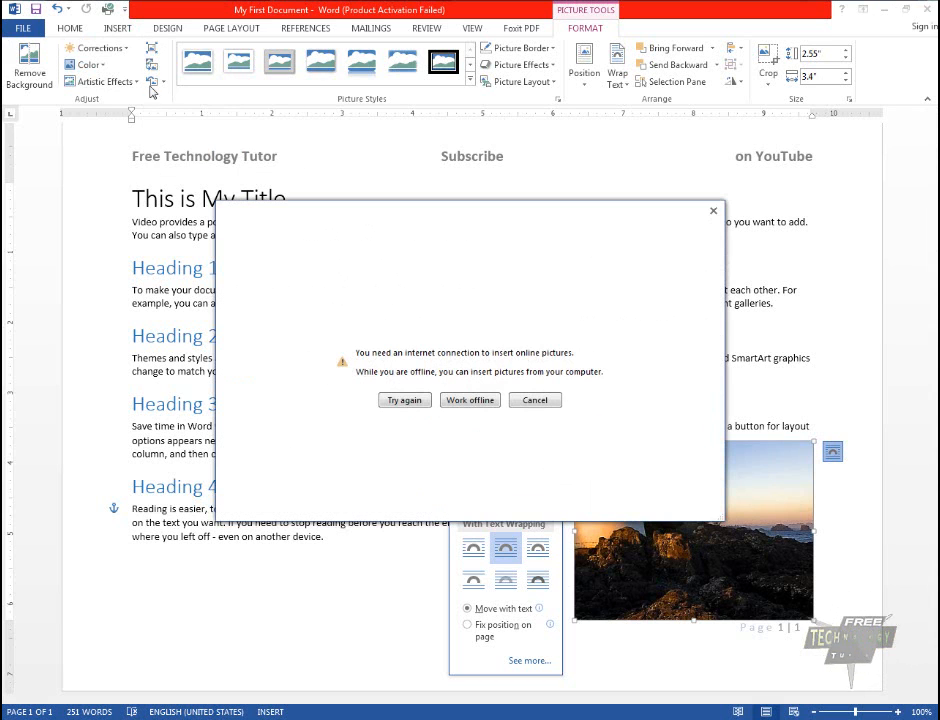
left_click(535, 400)
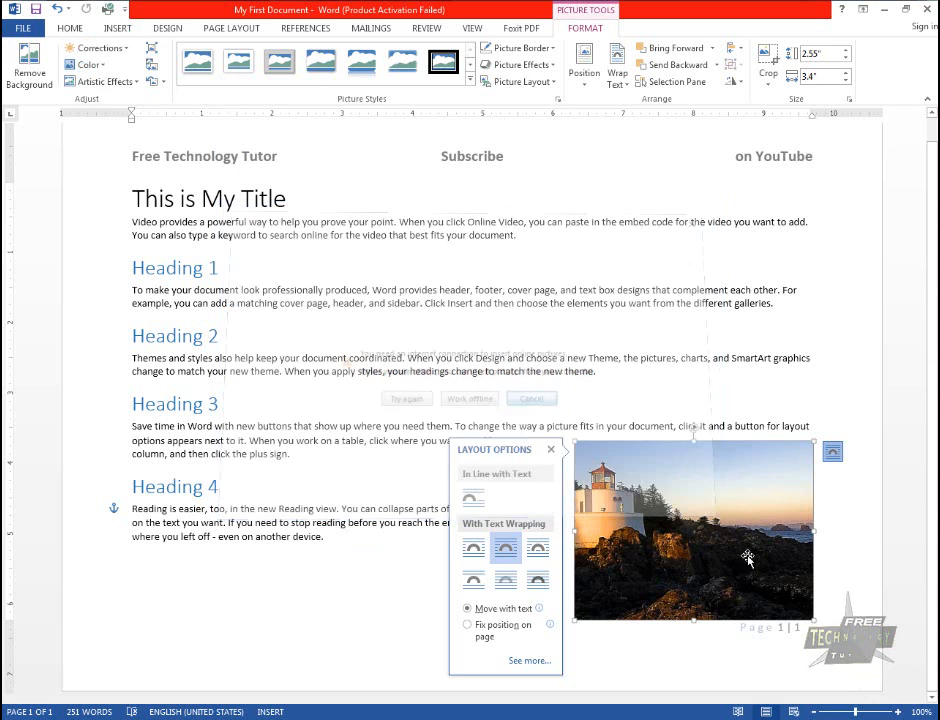
Bring up the editing commands available for the lighthouse picture on the page.
mouse_move(745, 556)
left_mouse_down()
mouse_move(692, 430)
mouse_move(736, 547)
left_mouse_up()
right_click(741, 498)
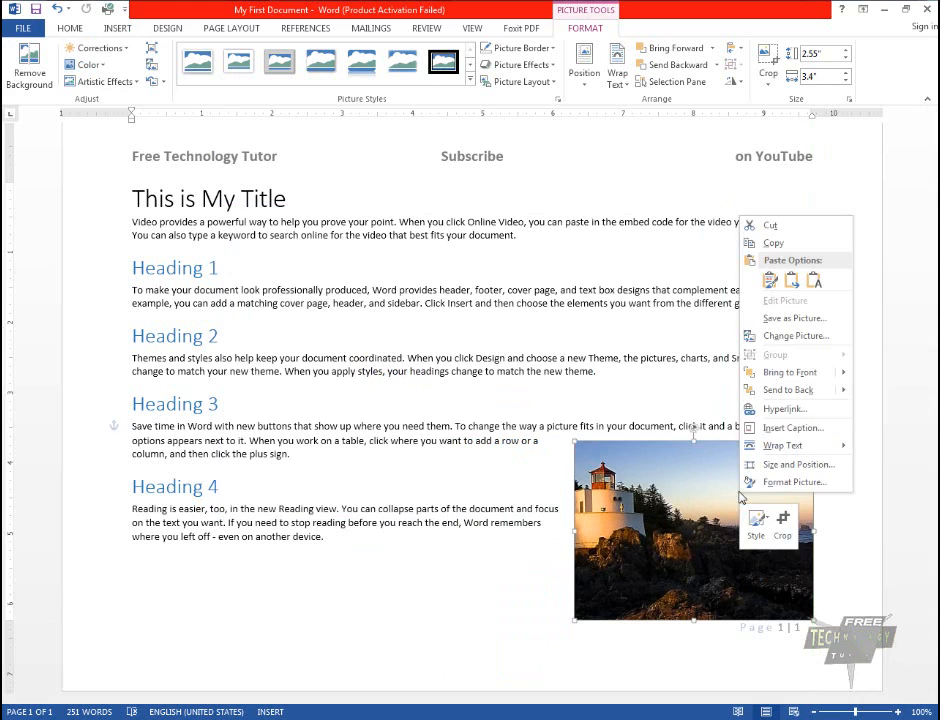